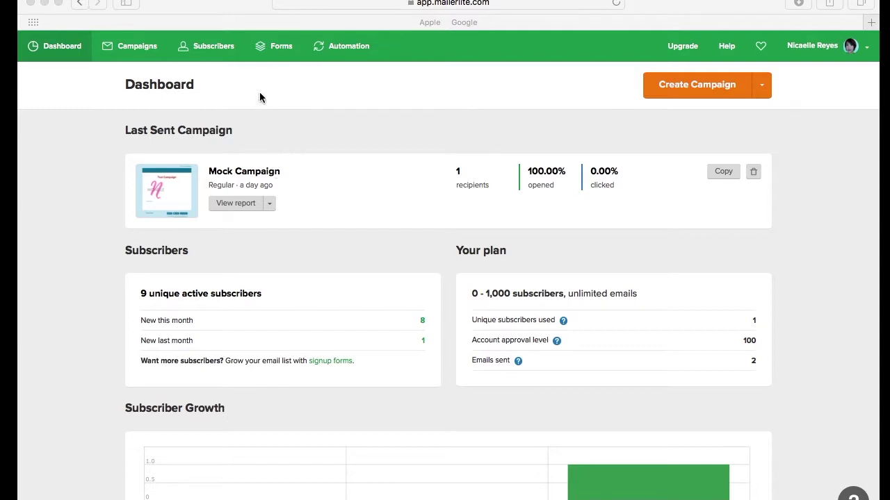
Go to the empty Segments page under Subscribers and start a new segment.
{"action": "left_click", "coordinate": [205, 48]}
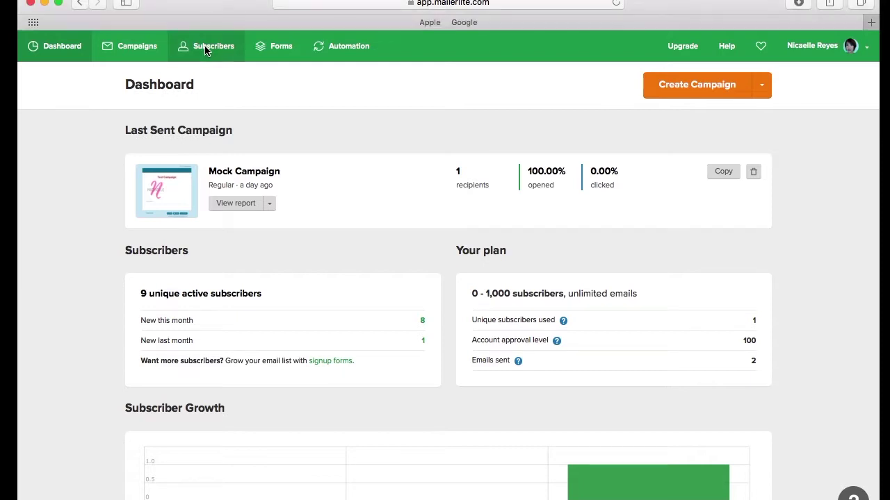
{"action": "left_click", "coordinate": [205, 48]}
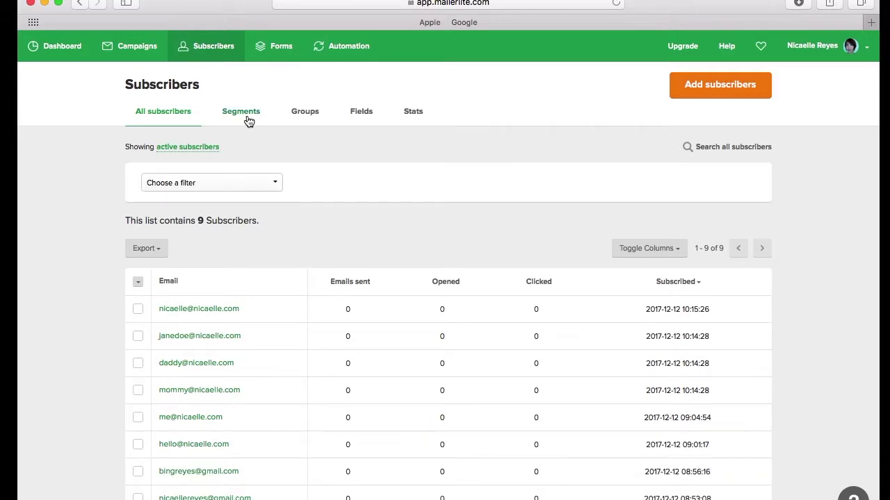
{"action": "left_click", "coordinate": [249, 119]}
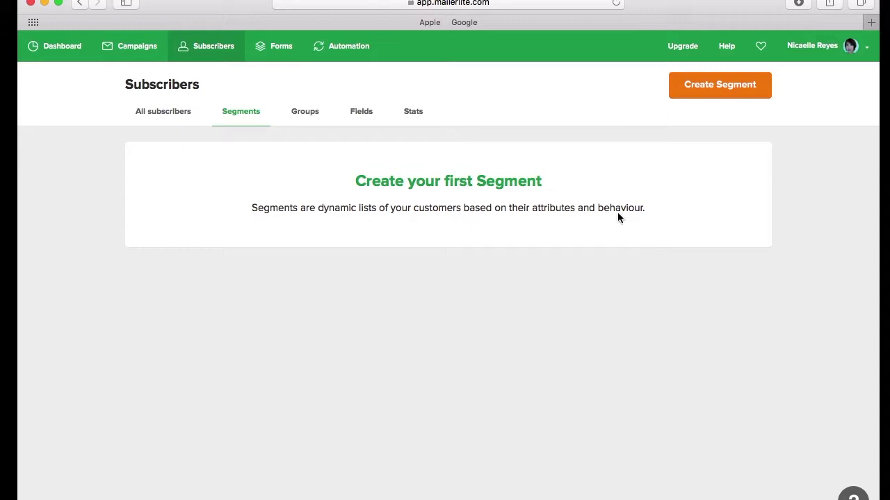
{"action": "left_click", "coordinate": [699, 94]}
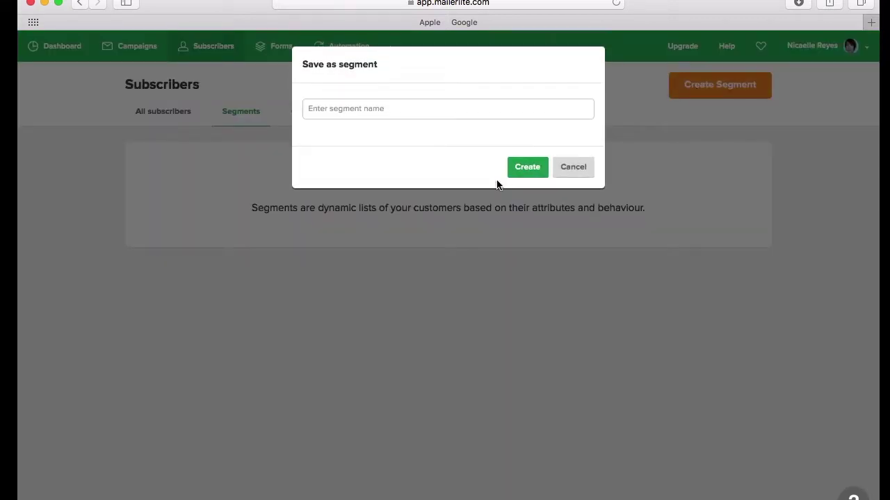
Name the new segment 'signed up in the last 30 days' and create it.
{"action": "left_click", "coordinate": [430, 116]}
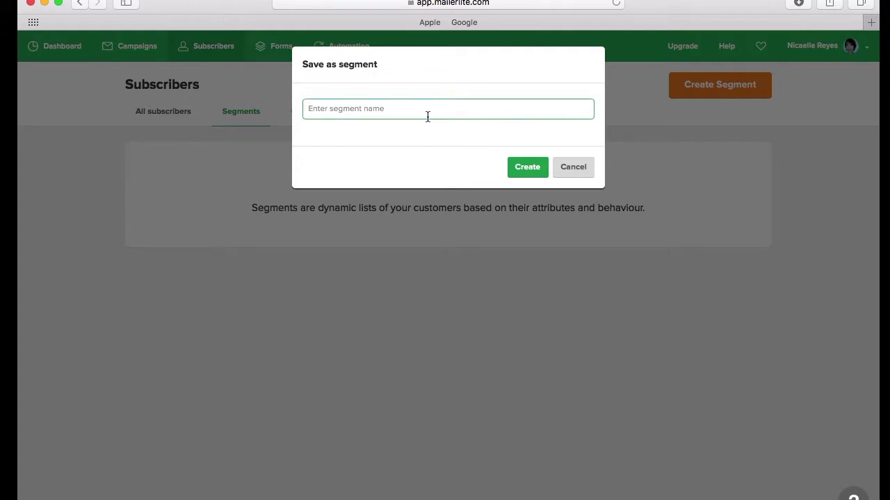
{"action": "type", "text": "t"}
{"action": "key", "text": "BackSpace"}
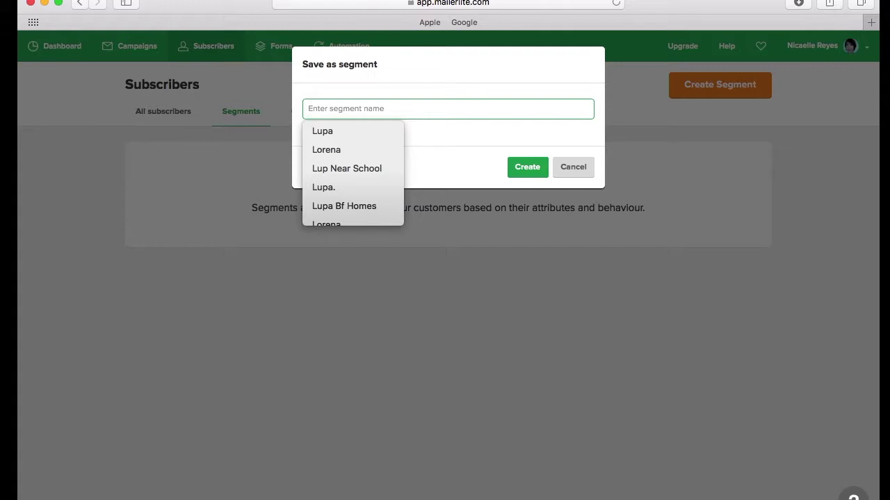
{"action": "type", "text": "t"}
{"action": "key", "text": "BackSpace"}
{"action": "type", "text": "si"}
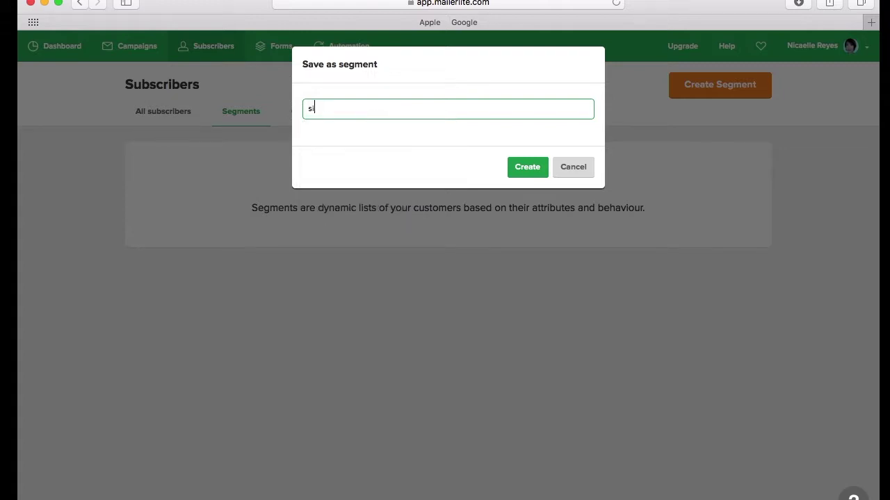
{"action": "type", "text": "gned up in th"}
{"action": "type", "text": "e last 30 days"}
{"action": "left_click", "coordinate": [527, 167]}
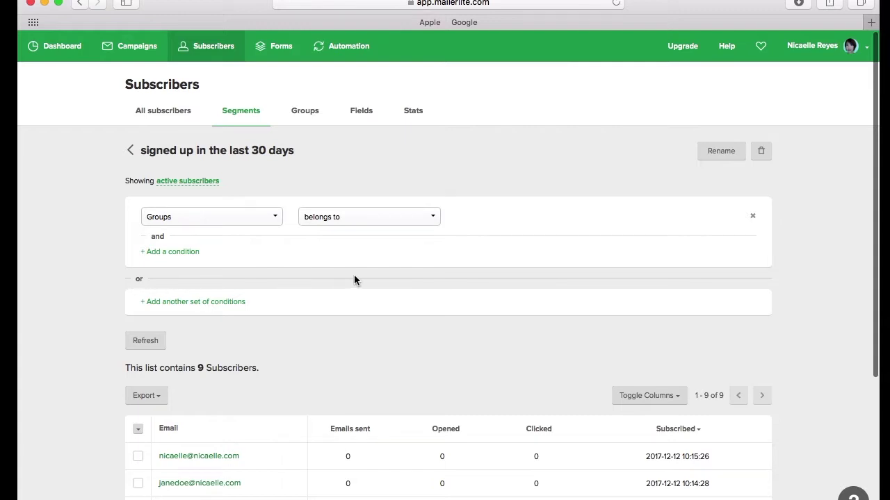
Set the segment condition to Signup date is in the last 30 days and save.
{"action": "left_click", "coordinate": [209, 217]}
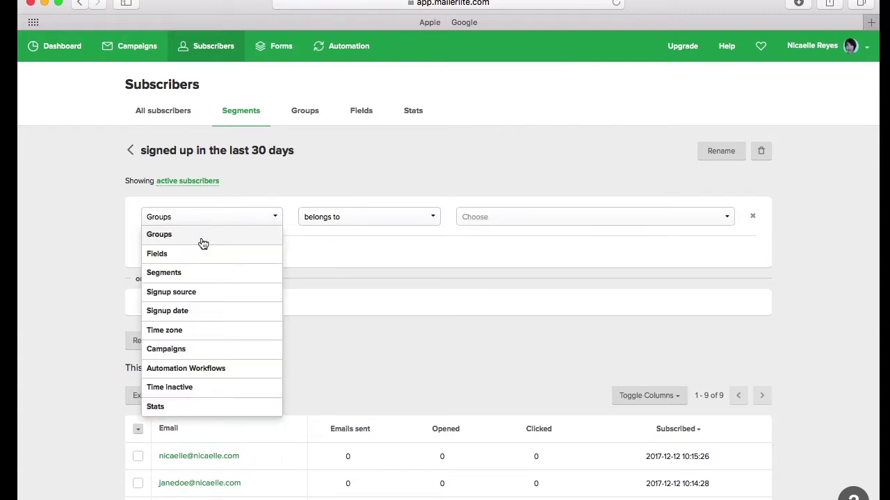
{"action": "left_click", "coordinate": [193, 314]}
{"action": "left_click", "coordinate": [350, 224]}
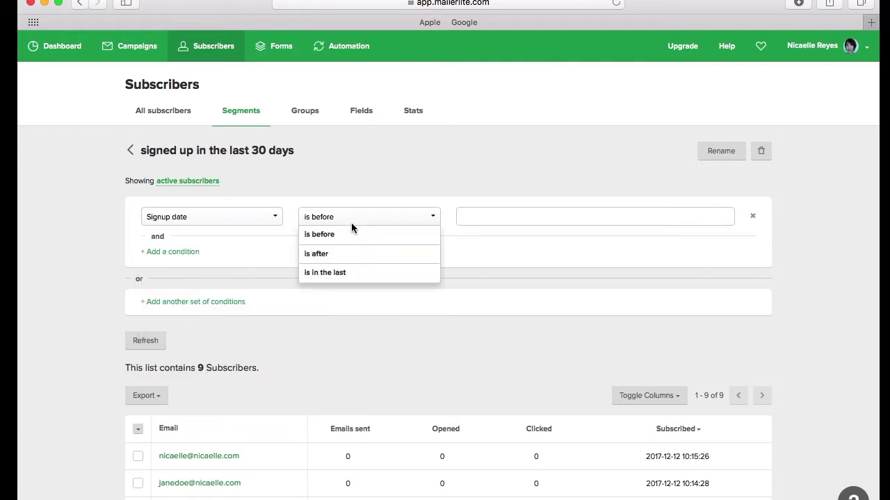
{"action": "left_click", "coordinate": [348, 278]}
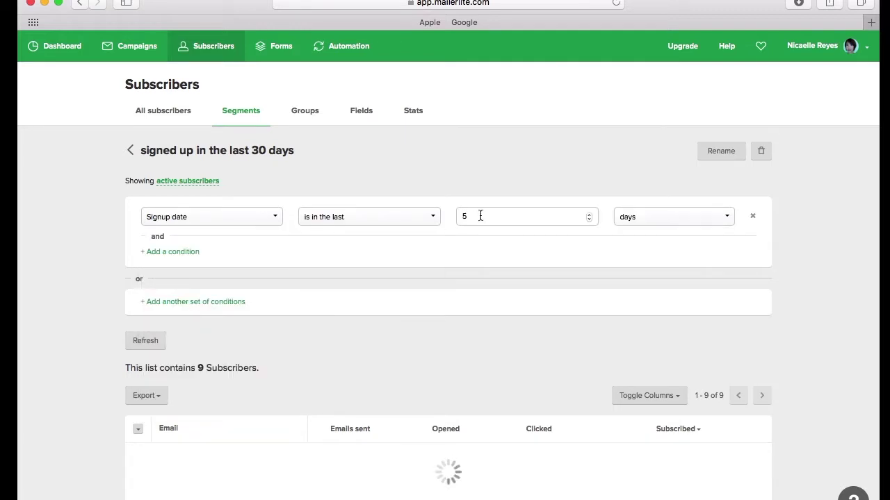
{"action": "left_click", "coordinate": [473, 215]}
{"action": "type", "text": "30"}
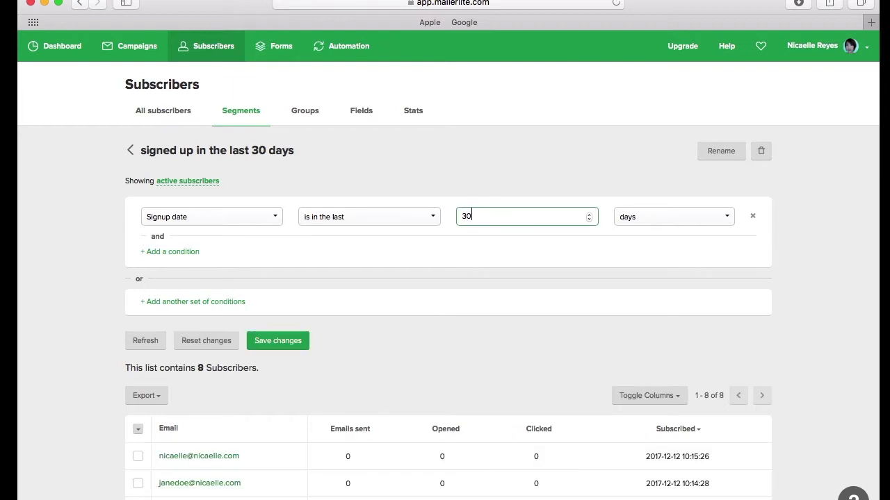
{"action": "left_click", "coordinate": [530, 258]}
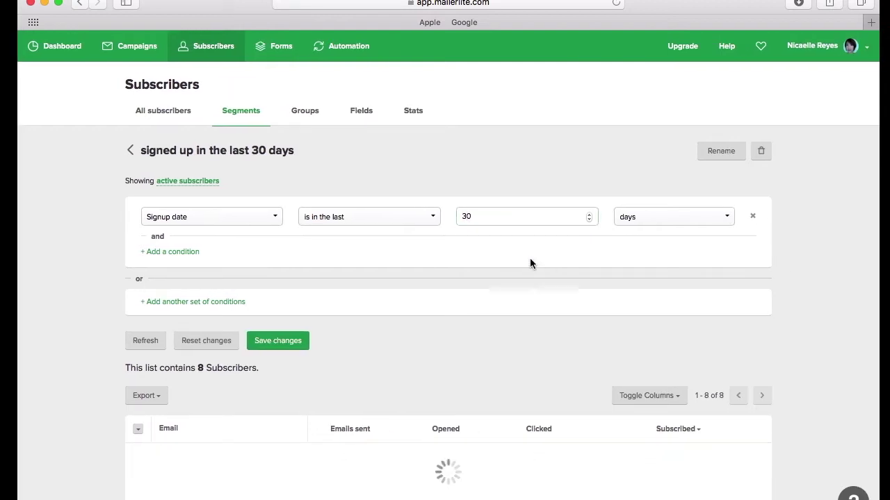
{"action": "left_click", "coordinate": [271, 342]}
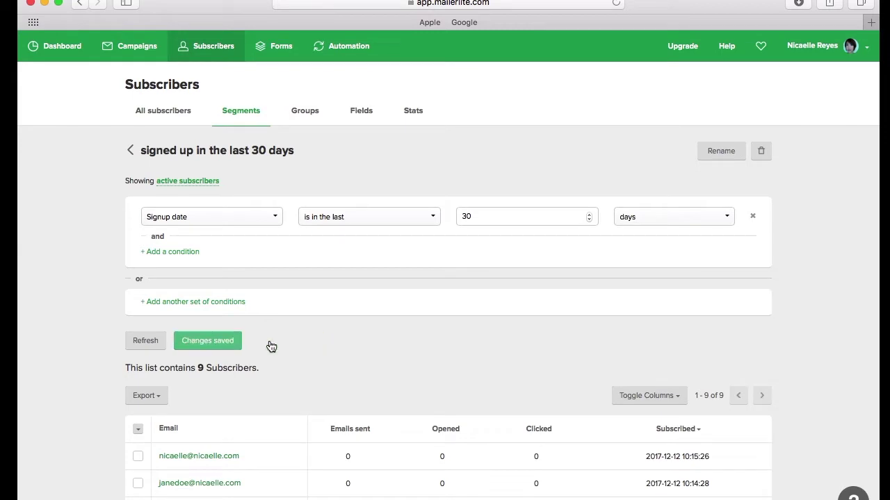
{"action": "scroll", "coordinate": [271, 346], "scroll_direction": "down", "scroll_amount": 5}
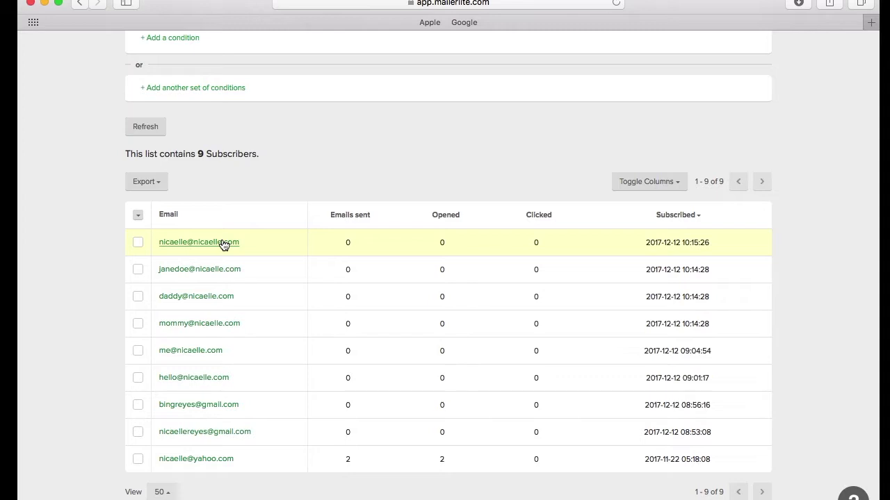
{"action": "scroll", "coordinate": [208, 249], "scroll_direction": "up", "scroll_amount": 5}
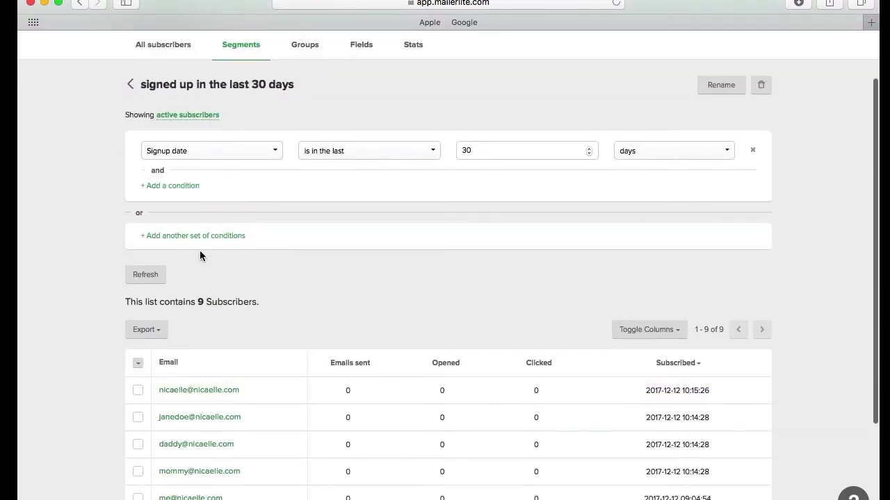
{"action": "scroll", "coordinate": [199, 254], "scroll_direction": "up", "scroll_amount": 2}
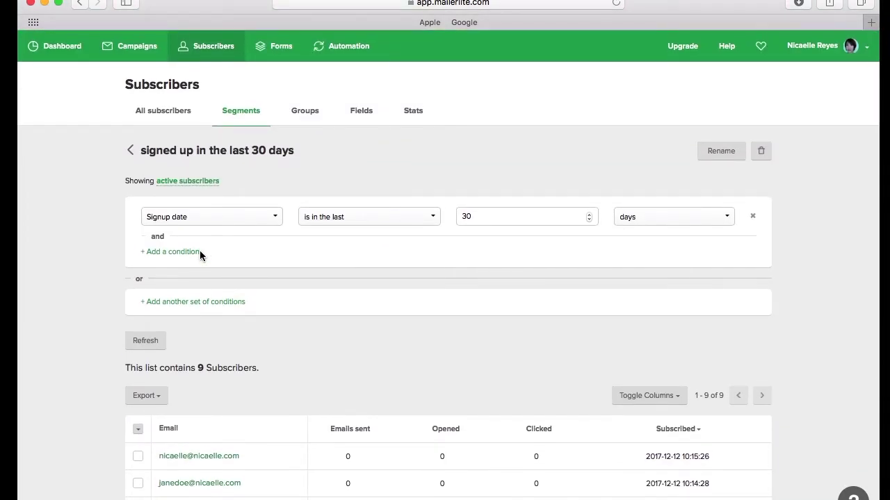